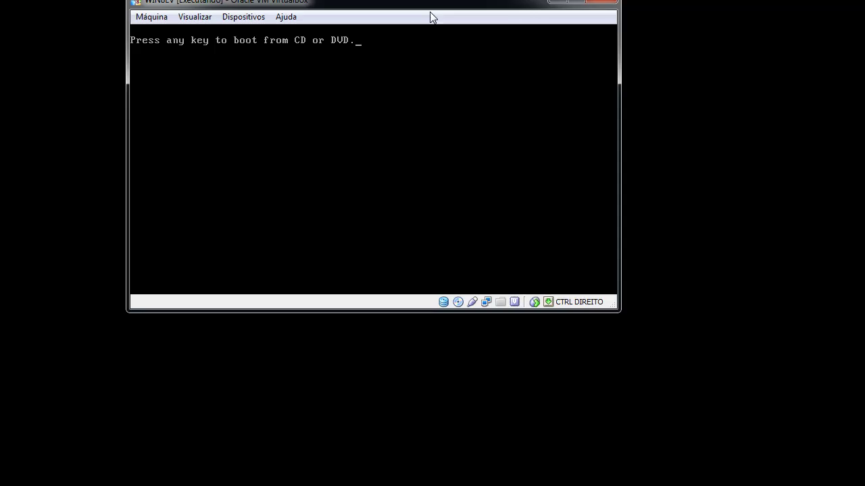
- Reposition the VM window and boot the machine from the CD/DVD at the boot prompt
drag(428, 15, 476, 80)
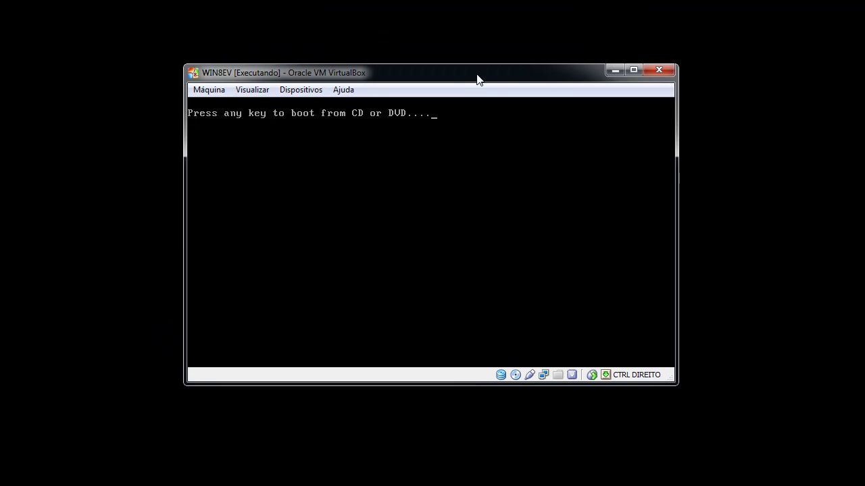
key(Return)
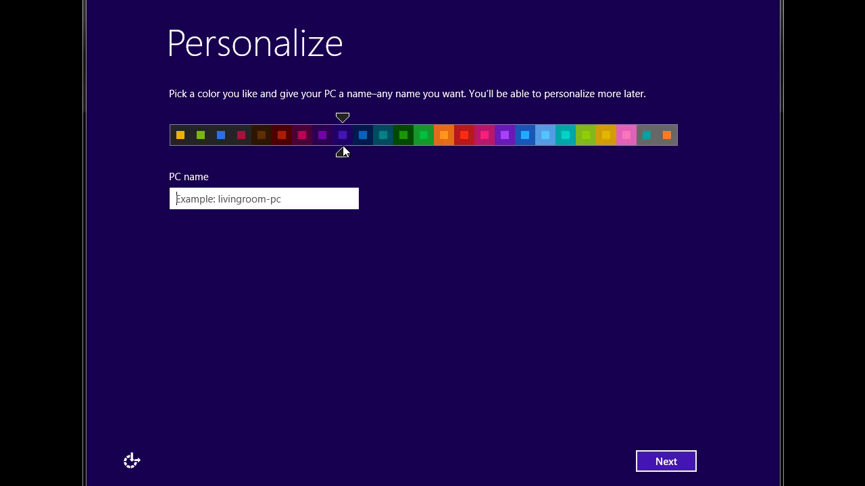
click(439, 137)
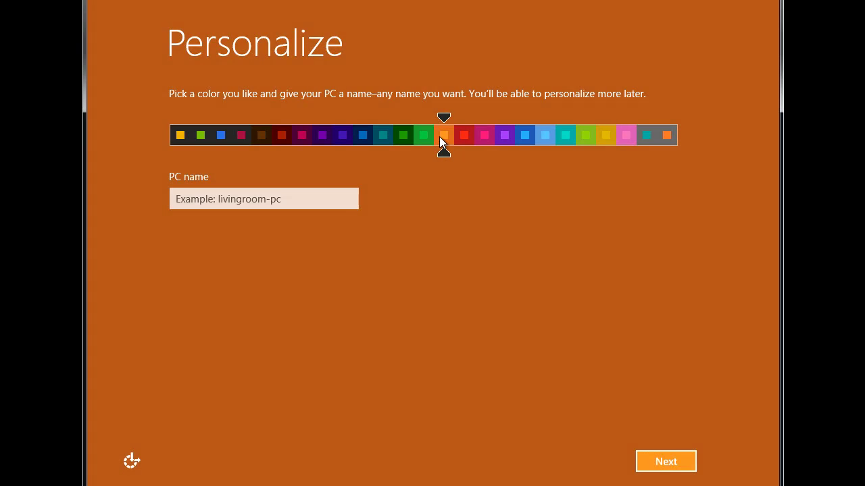
click(486, 136)
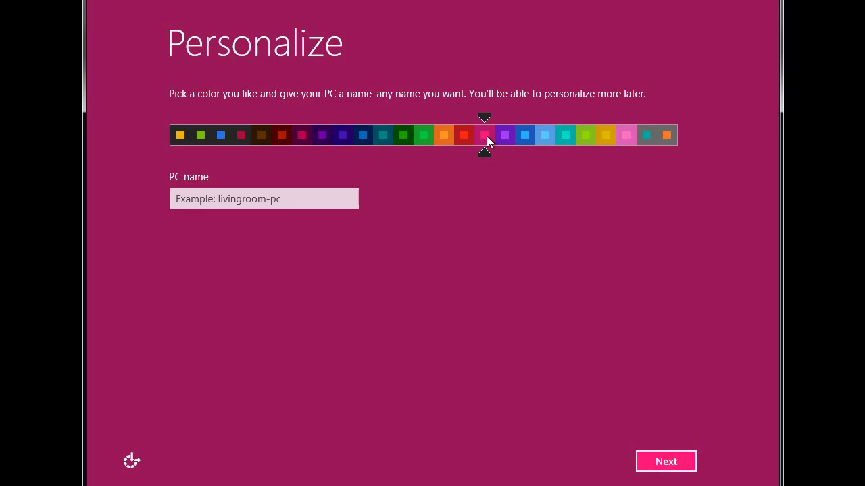
click(619, 134)
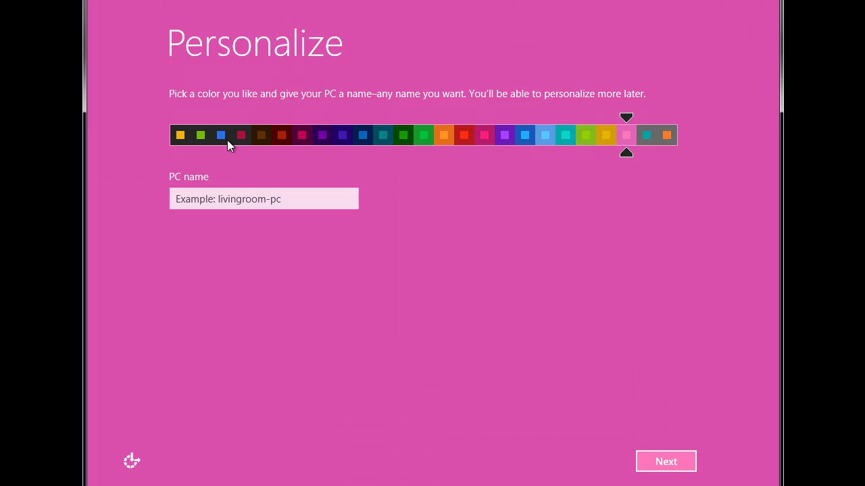
click(200, 137)
click(181, 138)
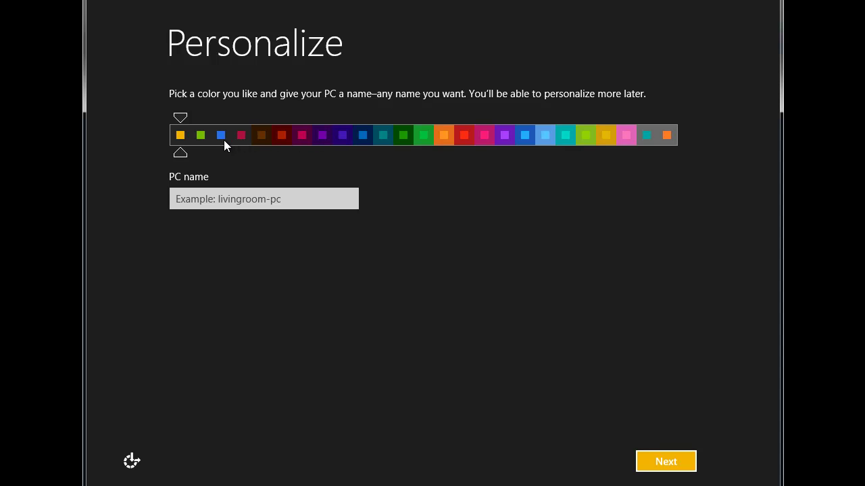
click(342, 135)
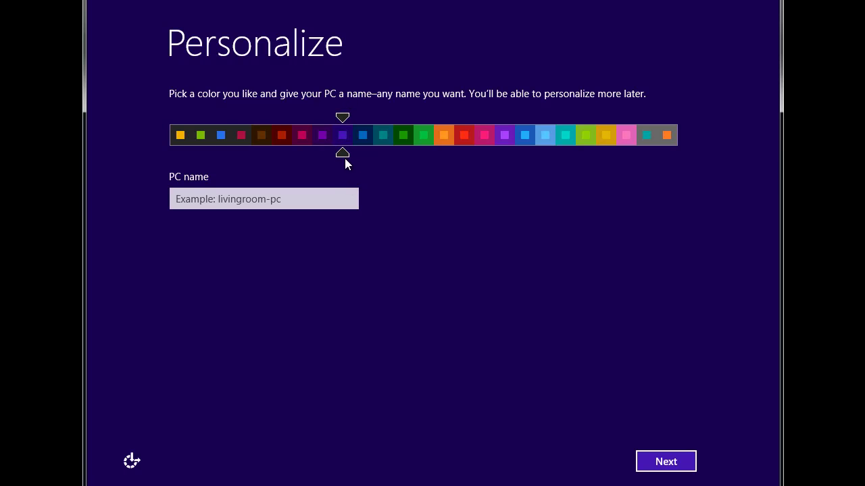
click(286, 199)
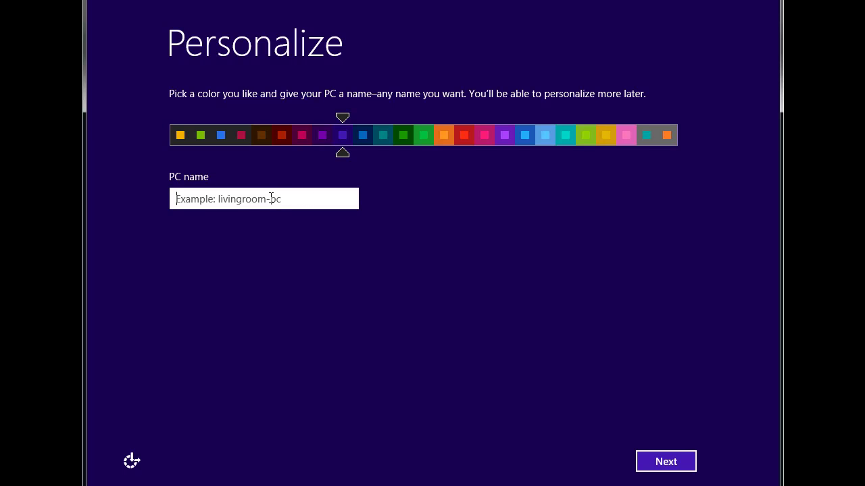
- Enter PCTESTE as the PC name, then bring up the accessibility options
text(PCTESTE)
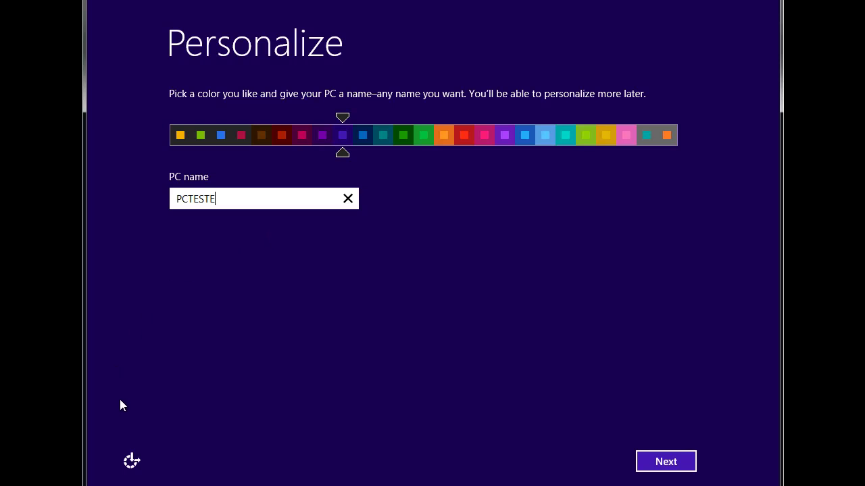
click(133, 462)
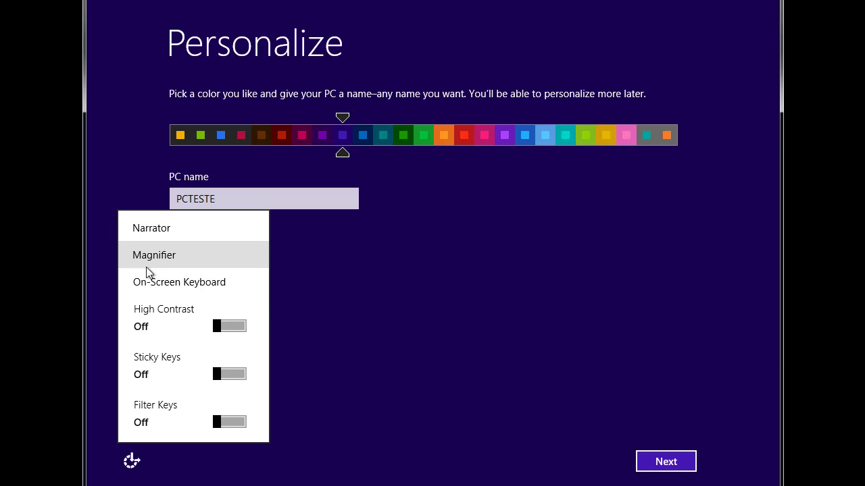
click(133, 463)
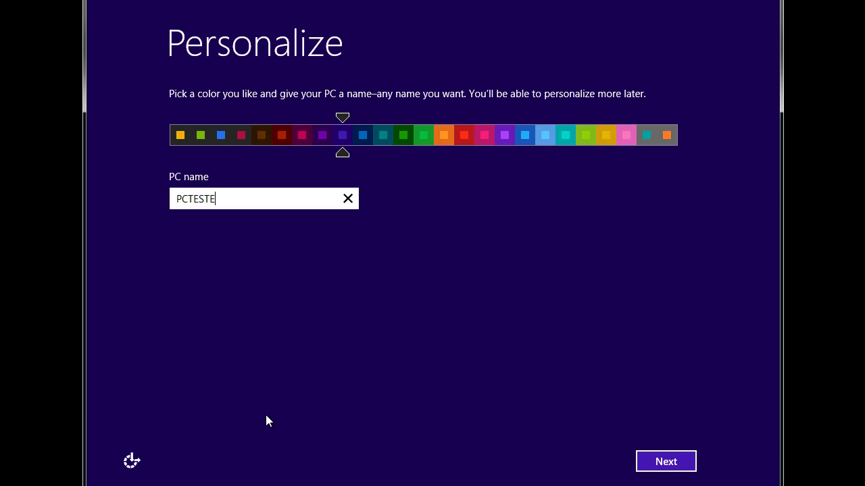
click(131, 462)
click(150, 258)
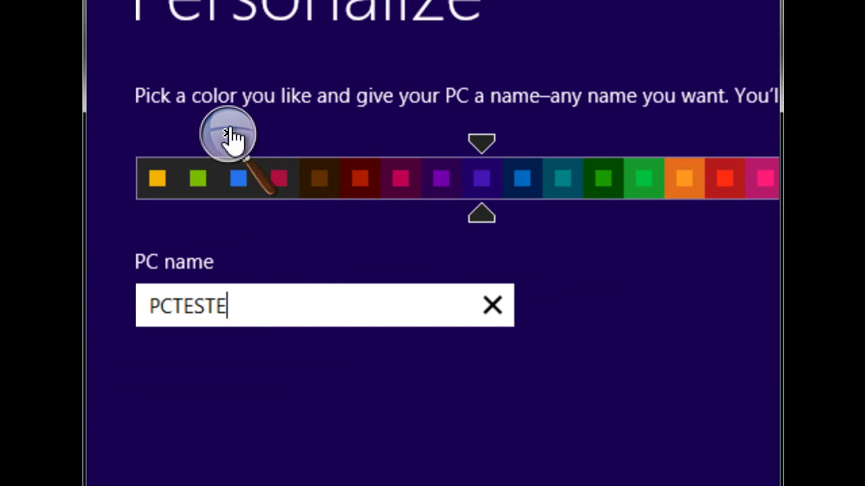
click(230, 139)
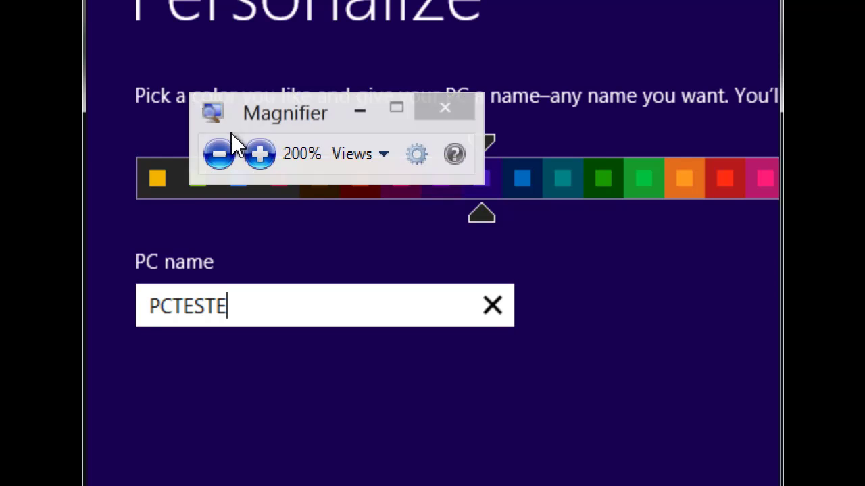
click(447, 112)
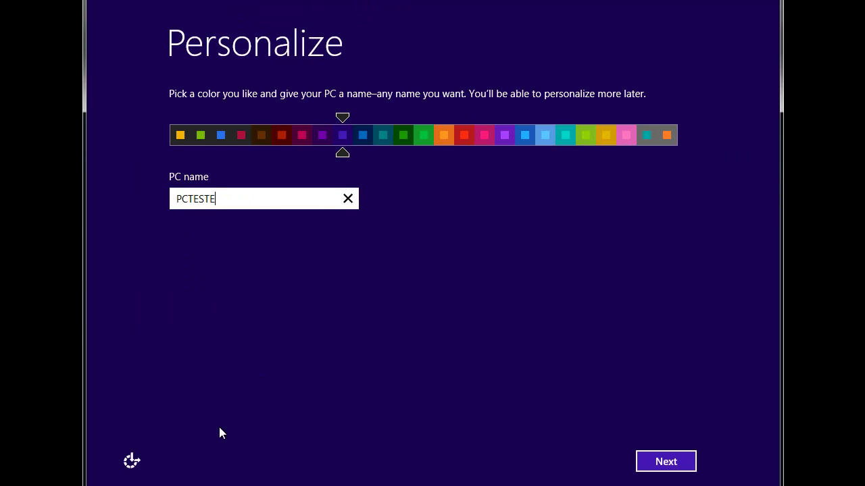
click(132, 462)
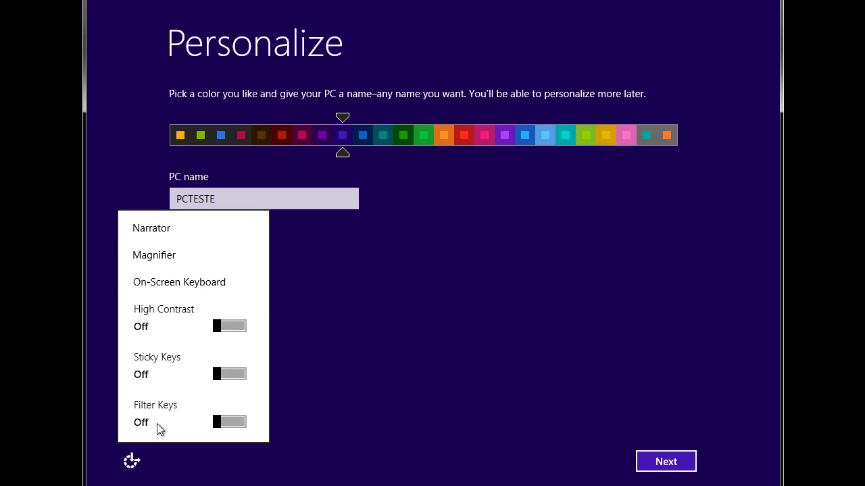
click(160, 285)
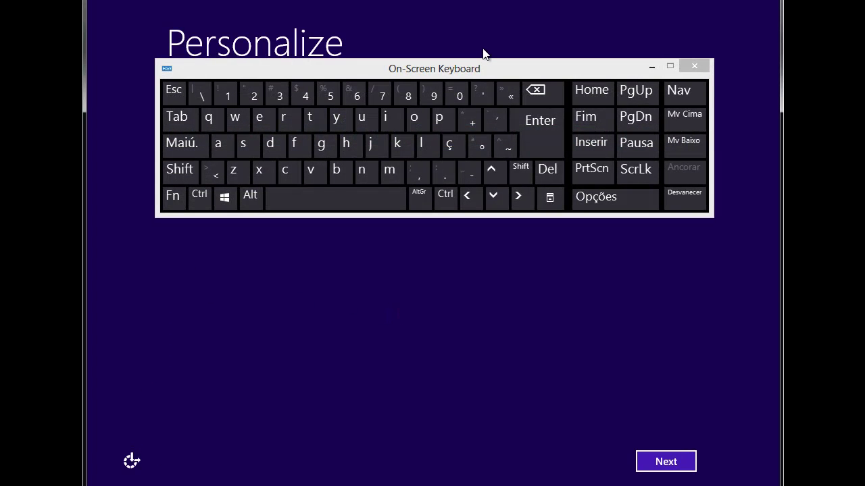
drag(482, 66, 481, 284)
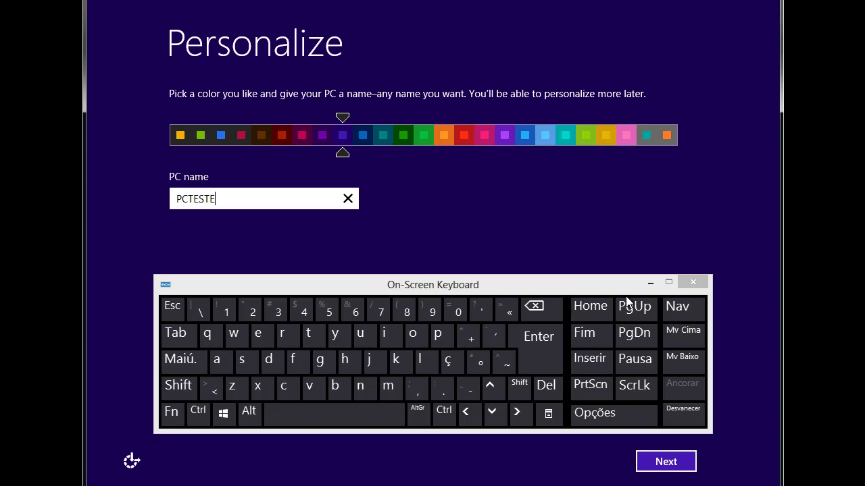
click(696, 281)
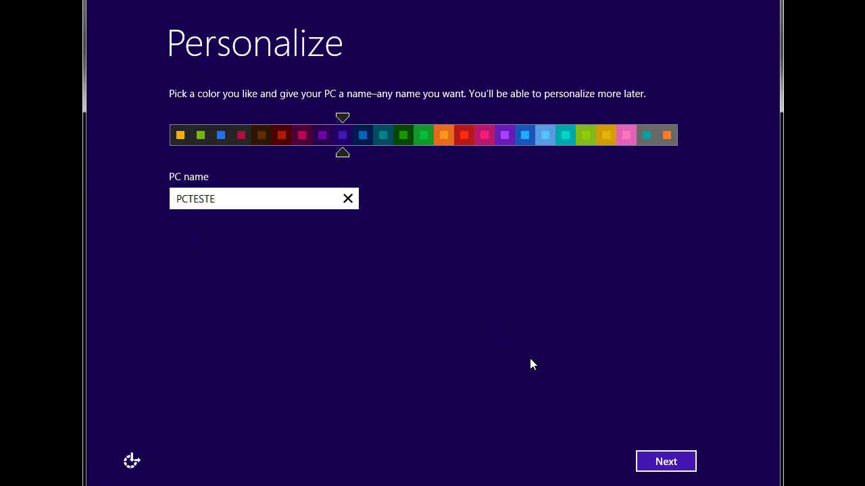
- Advance past Personalize with PCTESTE, revisit it, continue again, and pick Customize on Settings
click(666, 462)
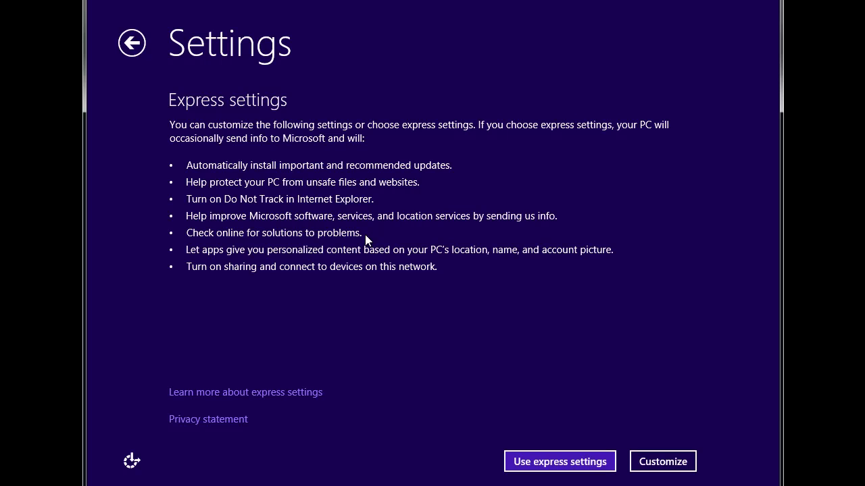
click(133, 49)
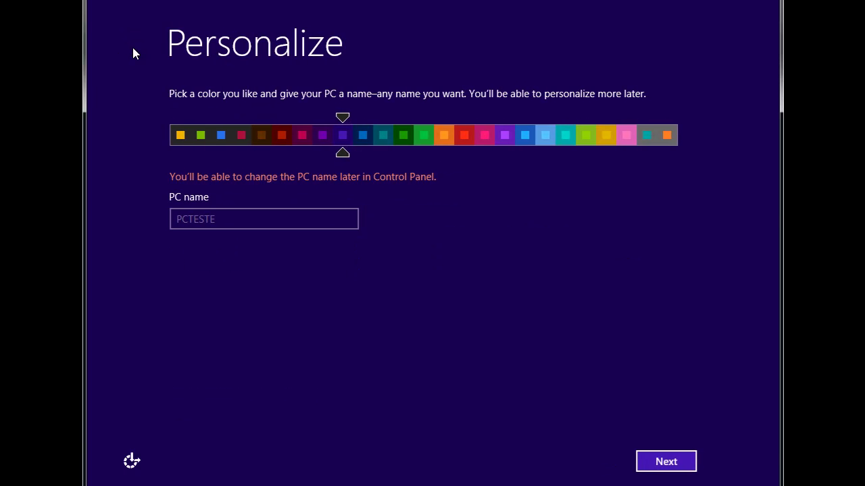
click(669, 462)
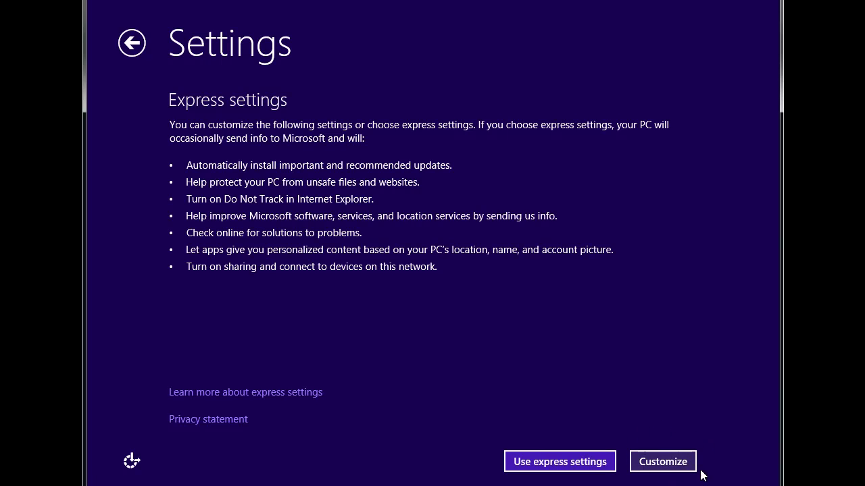
click(662, 466)
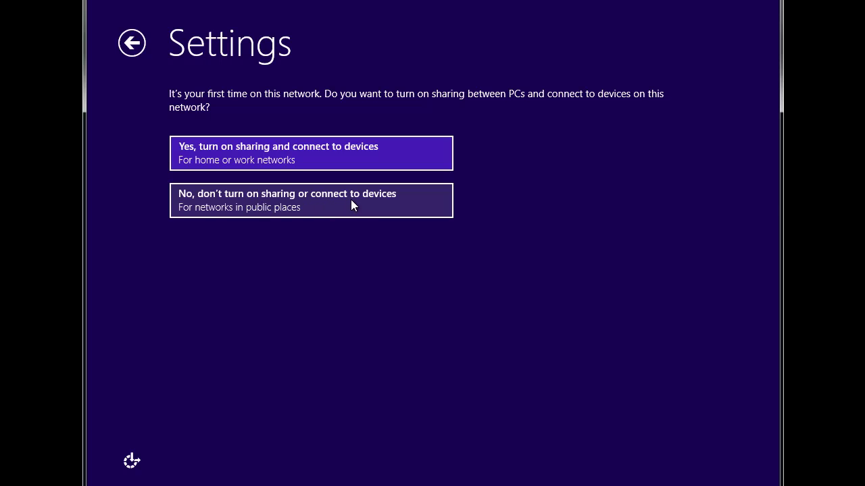
- Choose 'No, don't turn on sharing or connect to devices' for this network
click(223, 207)
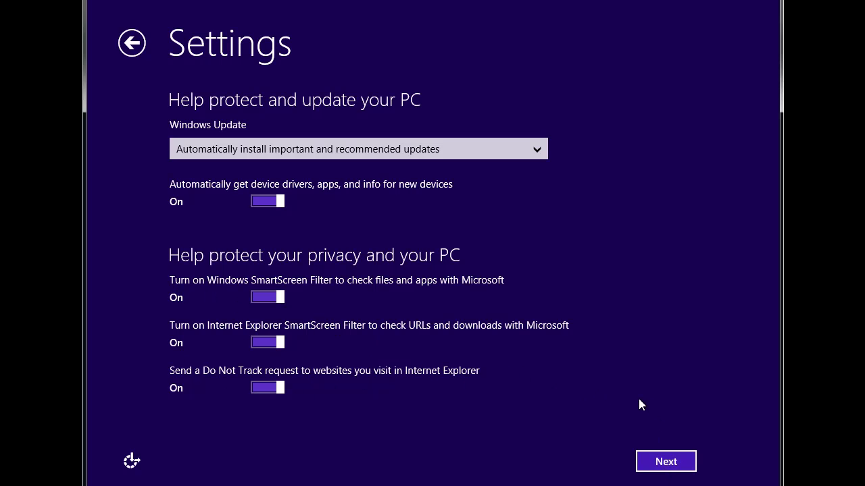
- Keep automatic updates and all protection options On and continue
click(669, 463)
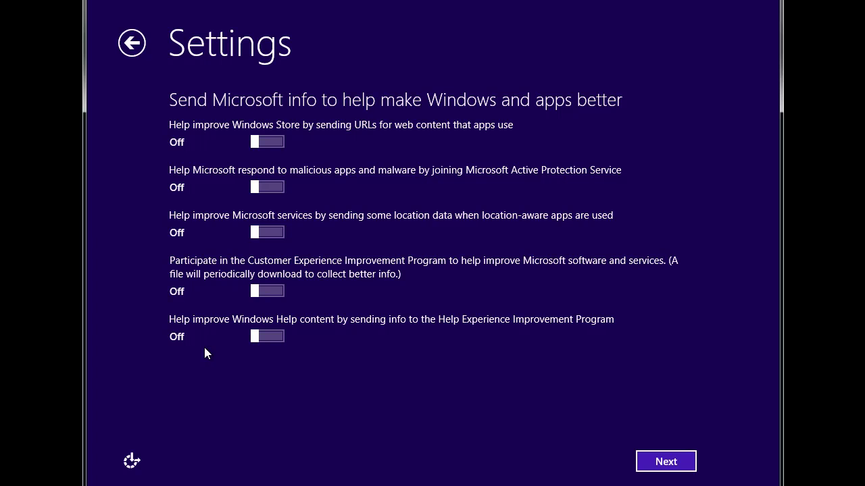
- Toggle Store URLs, Active Protection Service and location data on and back Off, then continue
drag(255, 143, 285, 145)
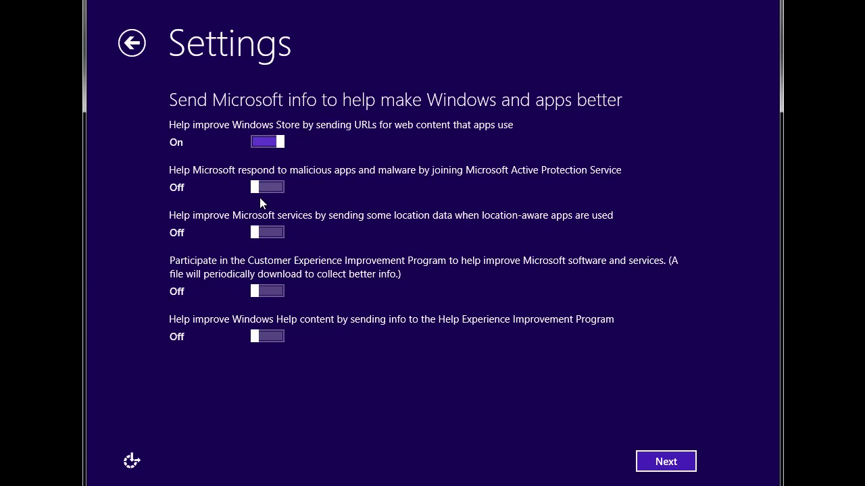
drag(254, 194, 286, 188)
click(282, 234)
click(260, 233)
click(258, 189)
click(257, 144)
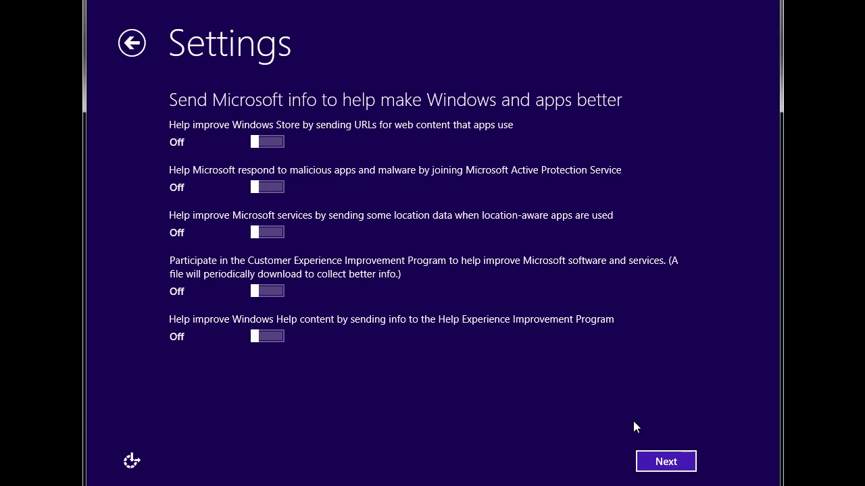
click(665, 462)
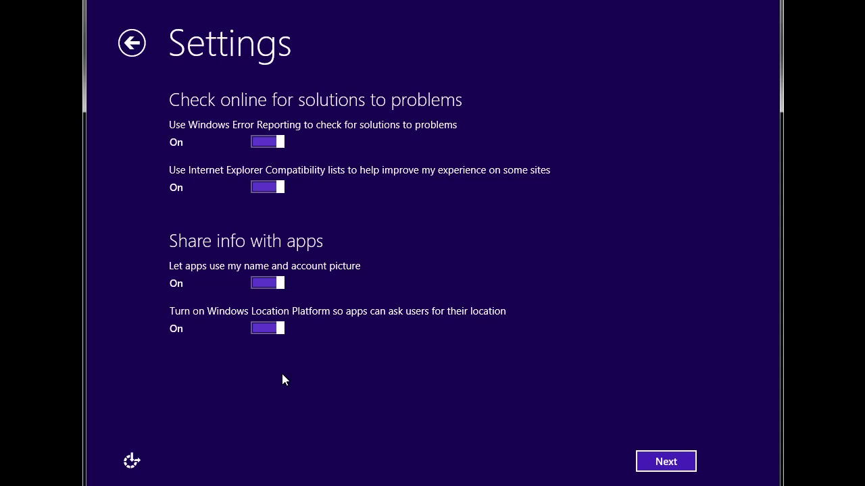
- Keep the problem-checking and app-sharing options On and continue to sign-in
click(685, 464)
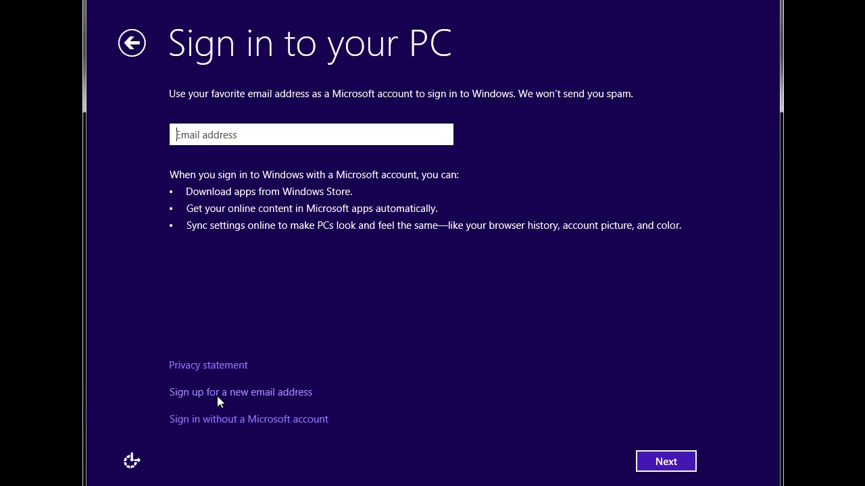
- Follow the 'Sign up for a new email address' link to open the empty sign-up form
click(307, 395)
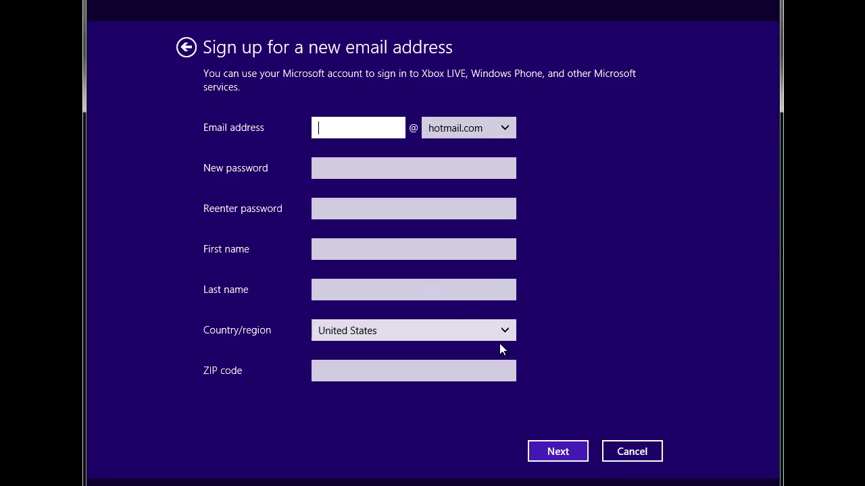
- Cancel the email sign-up form and choose 'Sign in without a Microsoft account'
click(635, 452)
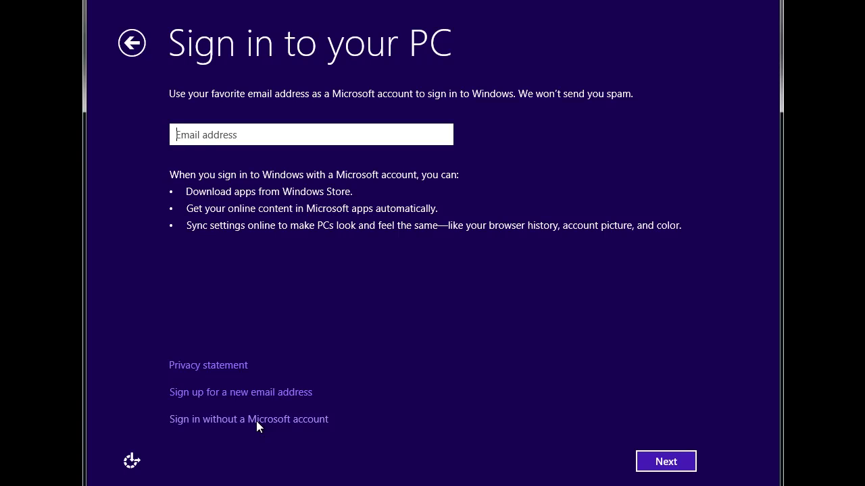
click(256, 419)
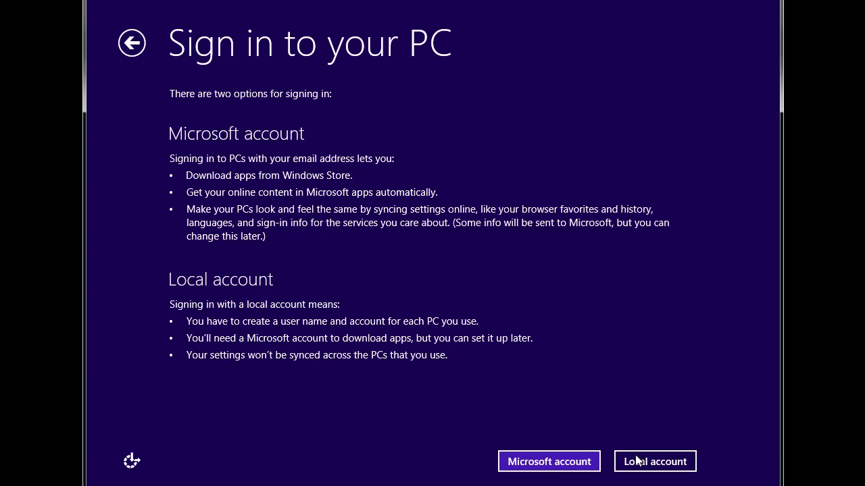
- Select Local account instead of a Microsoft account to reach the local account form
click(658, 462)
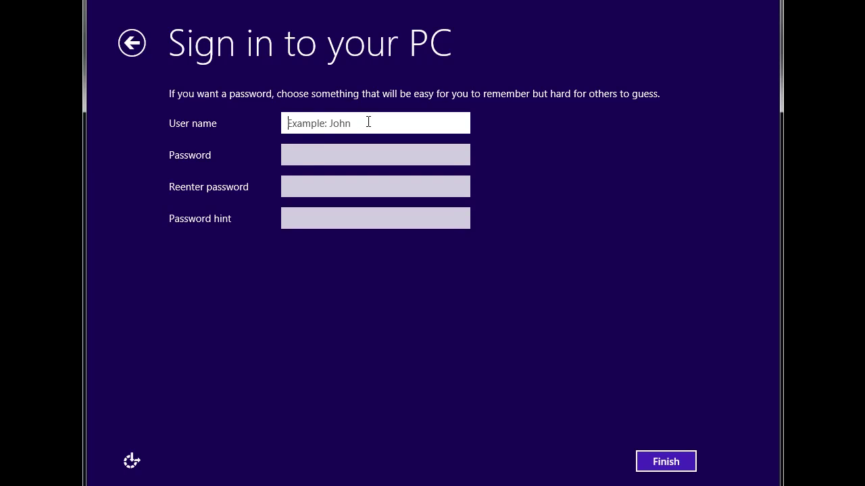
- Enter the local account user name, type a password, check it, and confirm it
text(JoaoRibeiro)
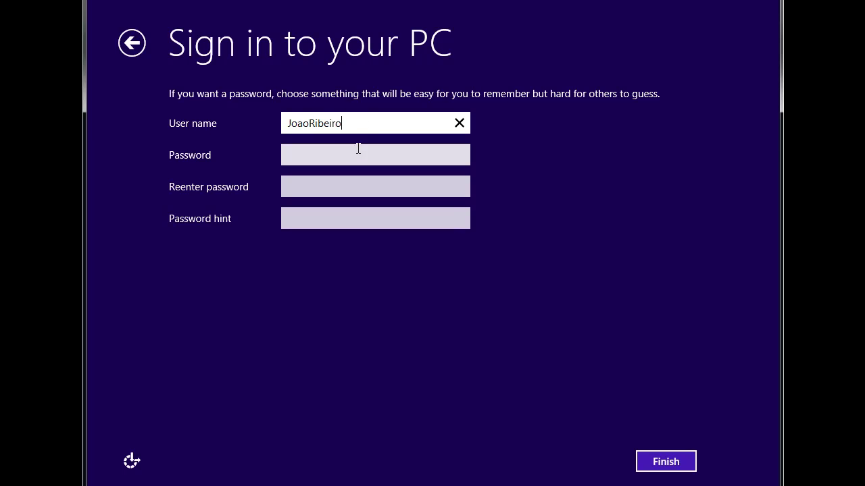
click(343, 153)
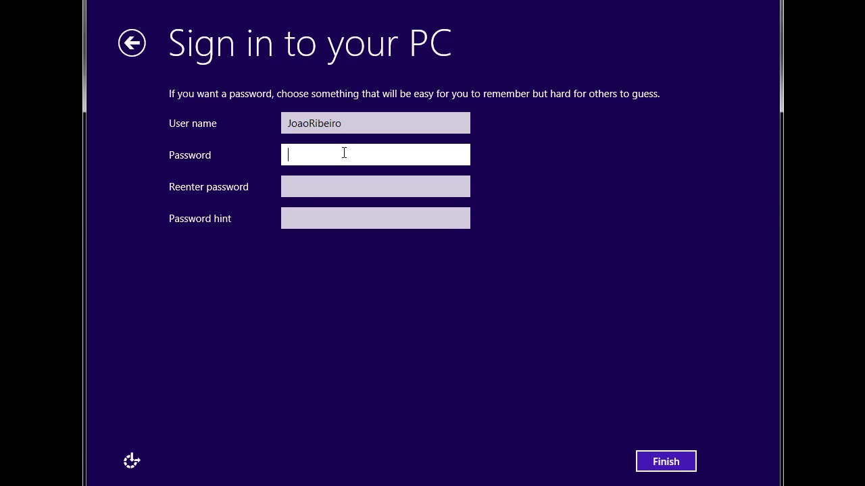
text(••••)
click(462, 157)
click(461, 157)
click(462, 157)
click(459, 157)
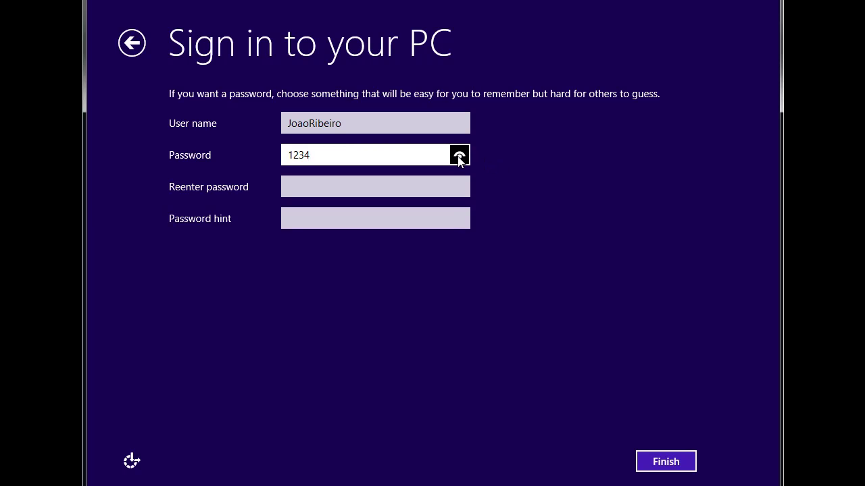
click(301, 184)
text(1234)
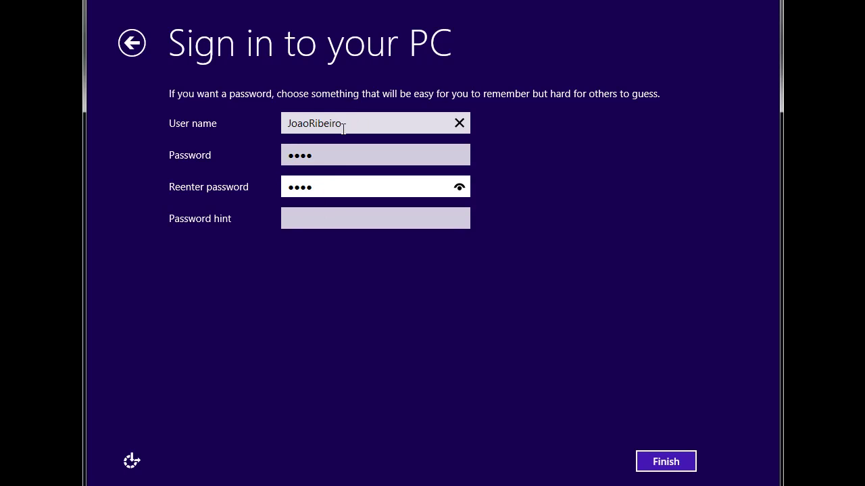
click(315, 218)
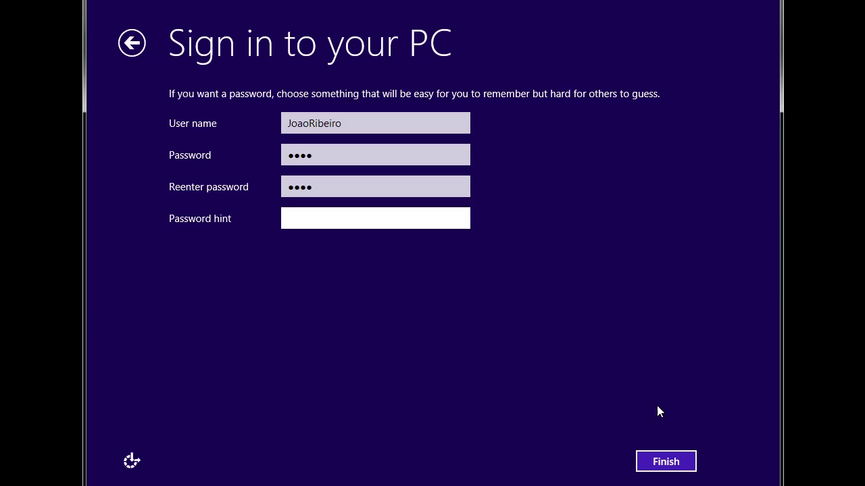
click(671, 466)
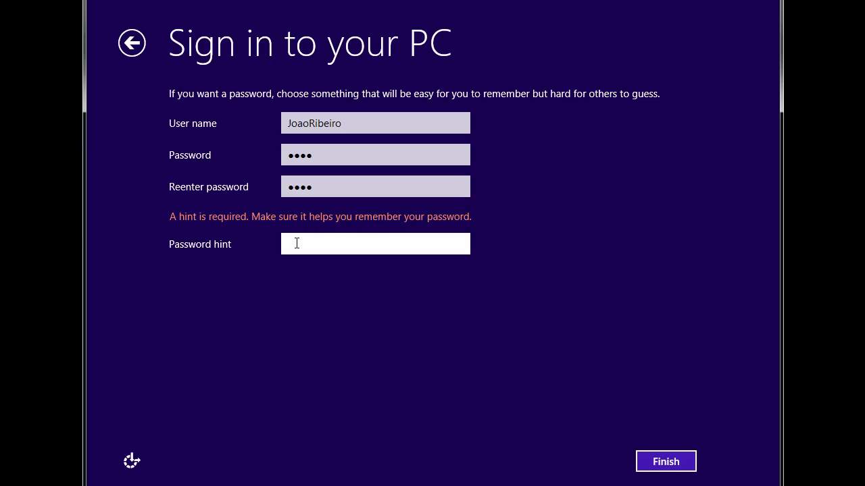
text(blablabla)
click(668, 462)
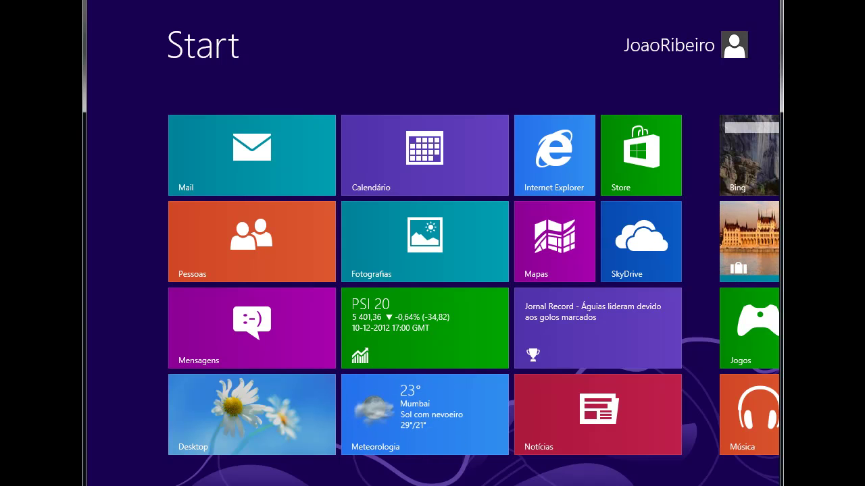
- Scroll the Start screen to view tiles such as Meteorologia, Notícias, Jogos and Câmara
scroll(460, 301, down, 1)
scroll(432, 284, down, 2)
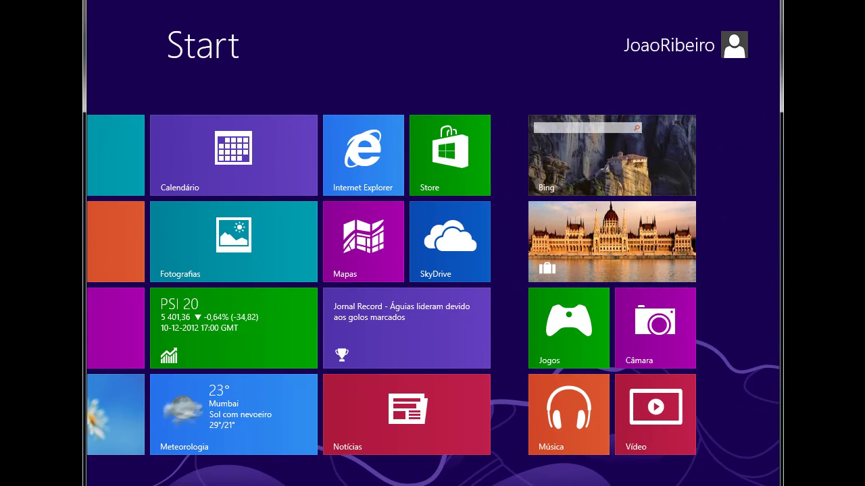
scroll(396, 298, up, 3)
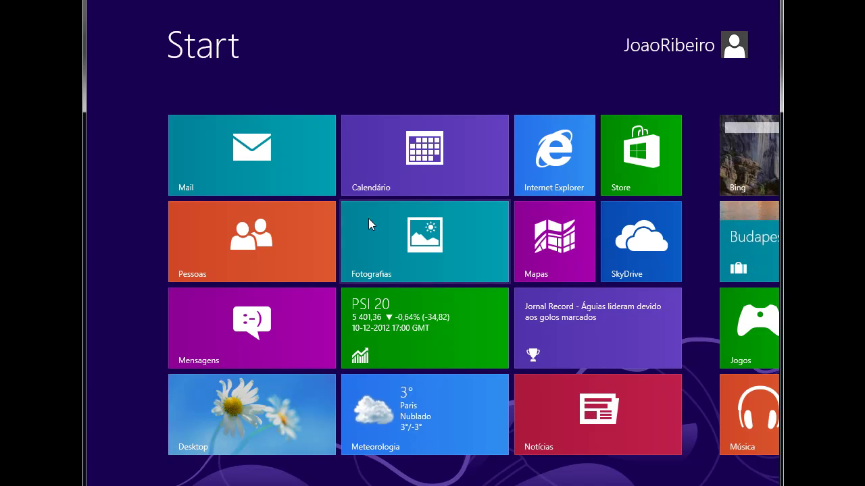